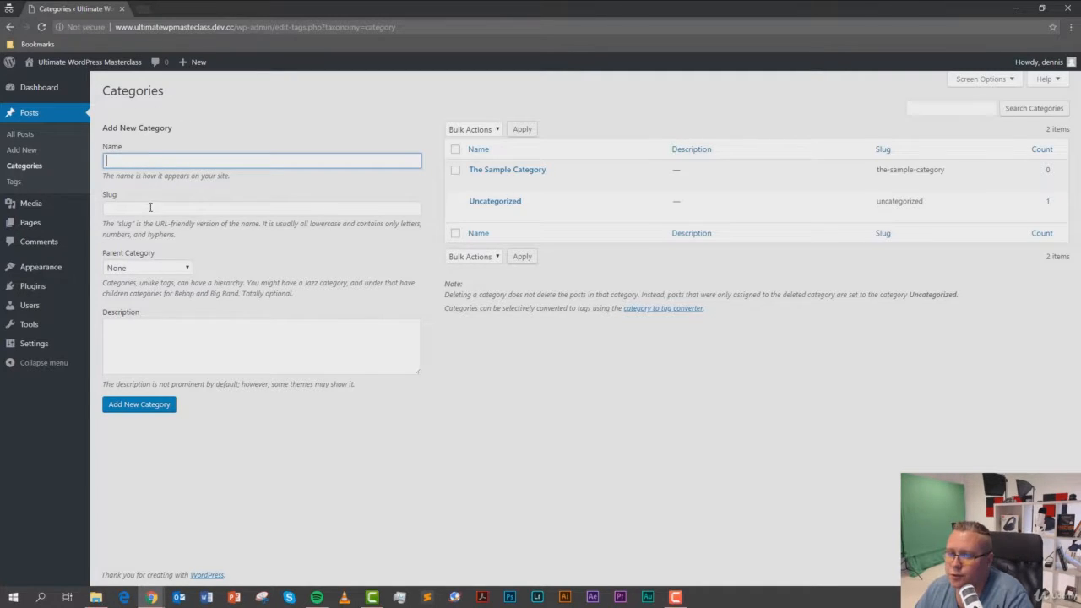
left_click(158, 269)
left_click(177, 245)
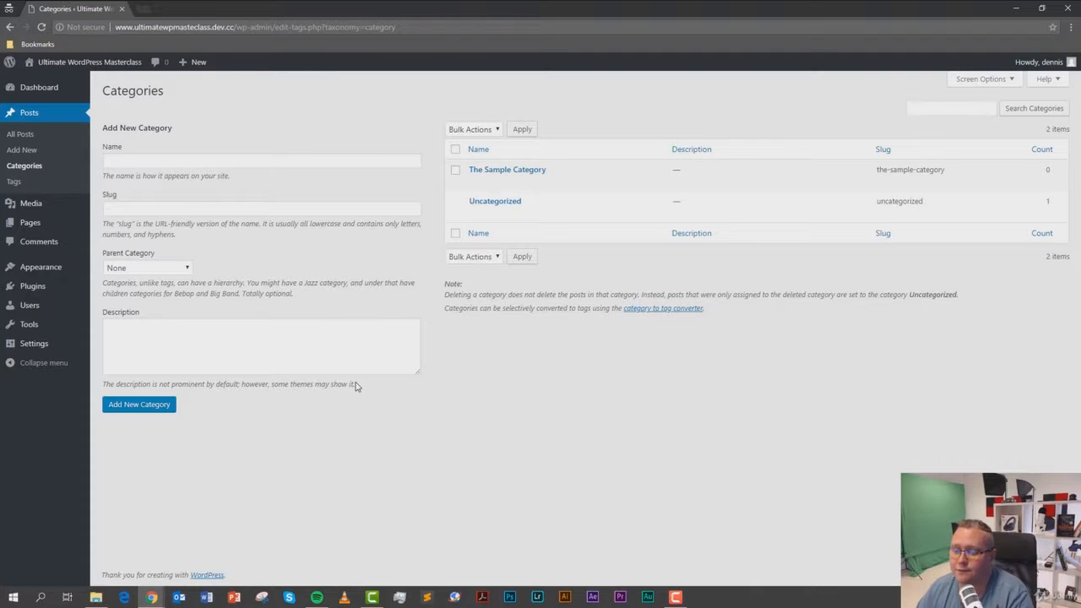
Step: Enter "The Sample Category Sample" as the name of the new category
left_click(176, 163)
type("The ")
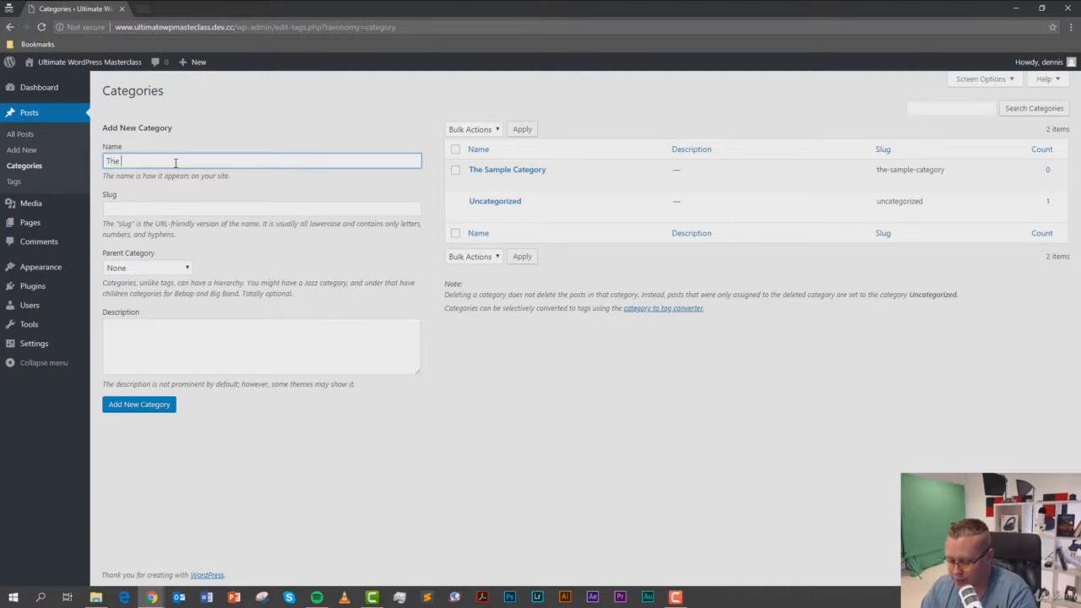
type("Sample Categor")
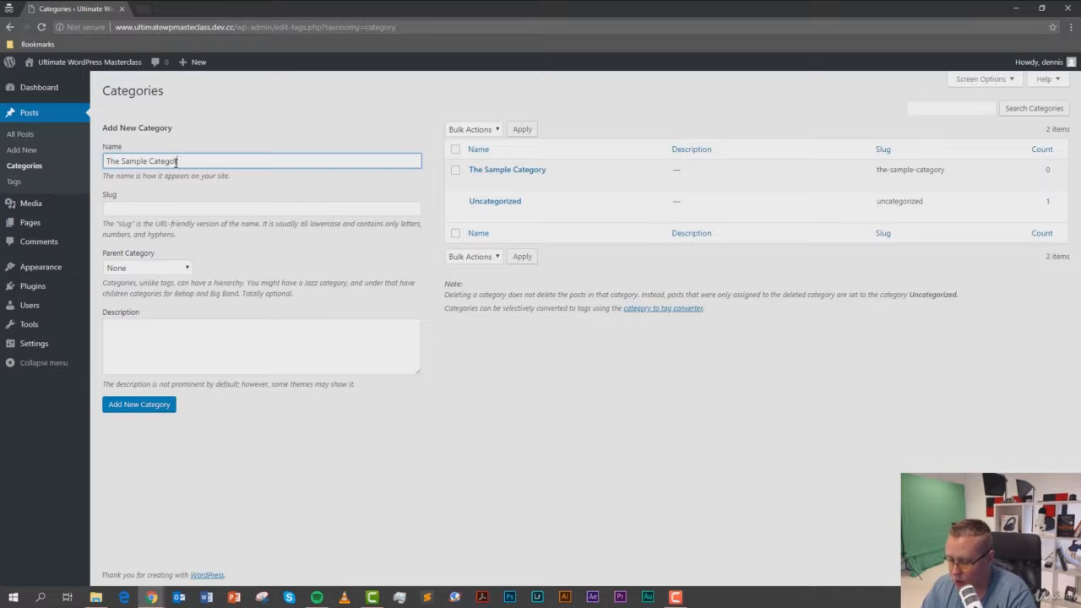
type("y Sample")
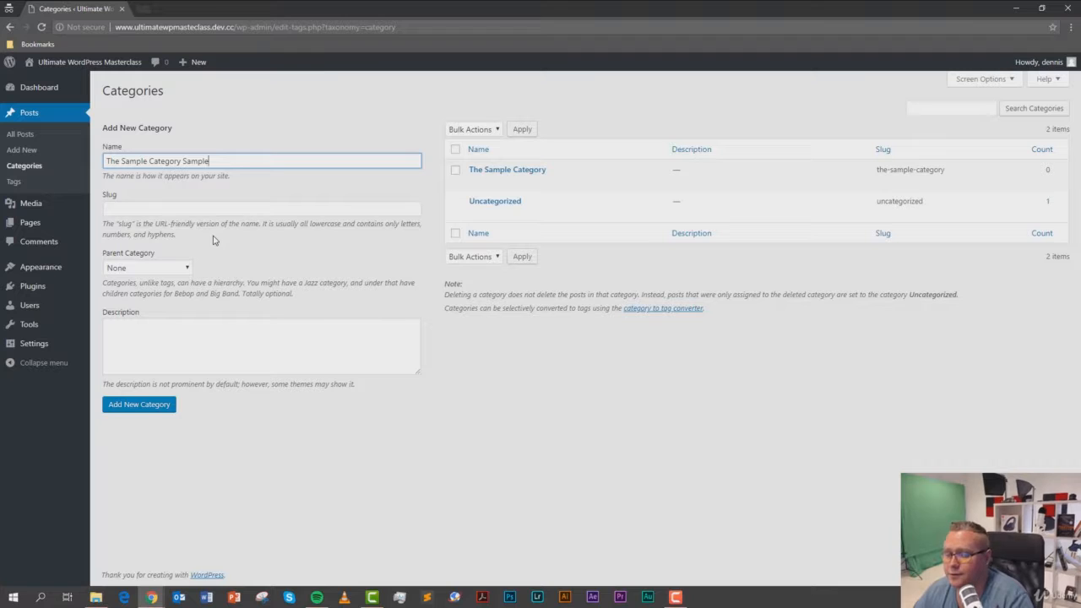
left_click(201, 175)
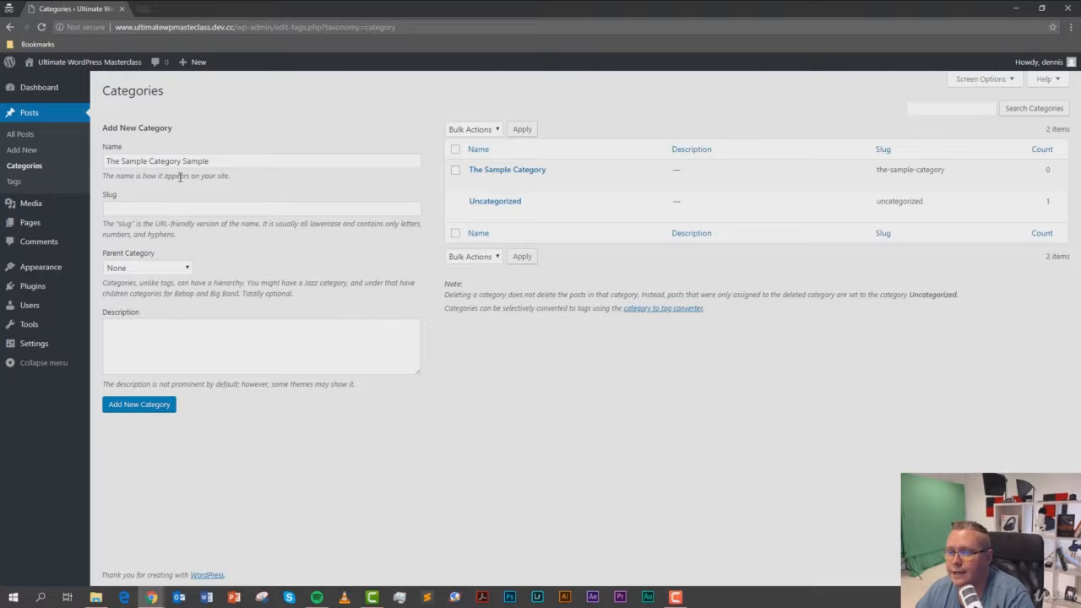
triple_click(222, 159)
left_click(222, 158)
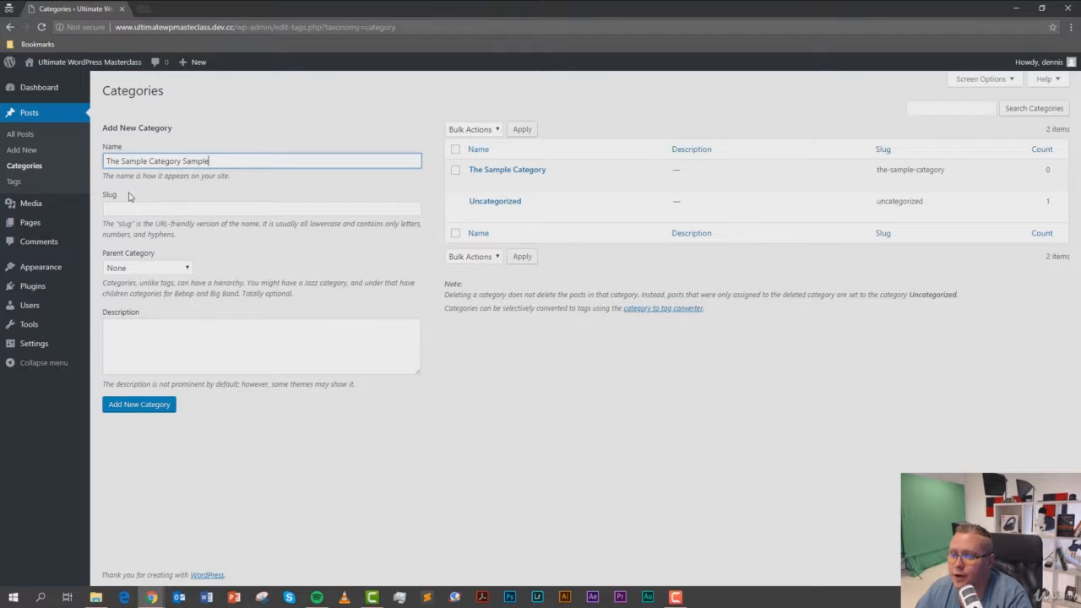
Step: Set the parent category to The Sample Category, enter the description "Dummy text", and add the new category
left_click(187, 269)
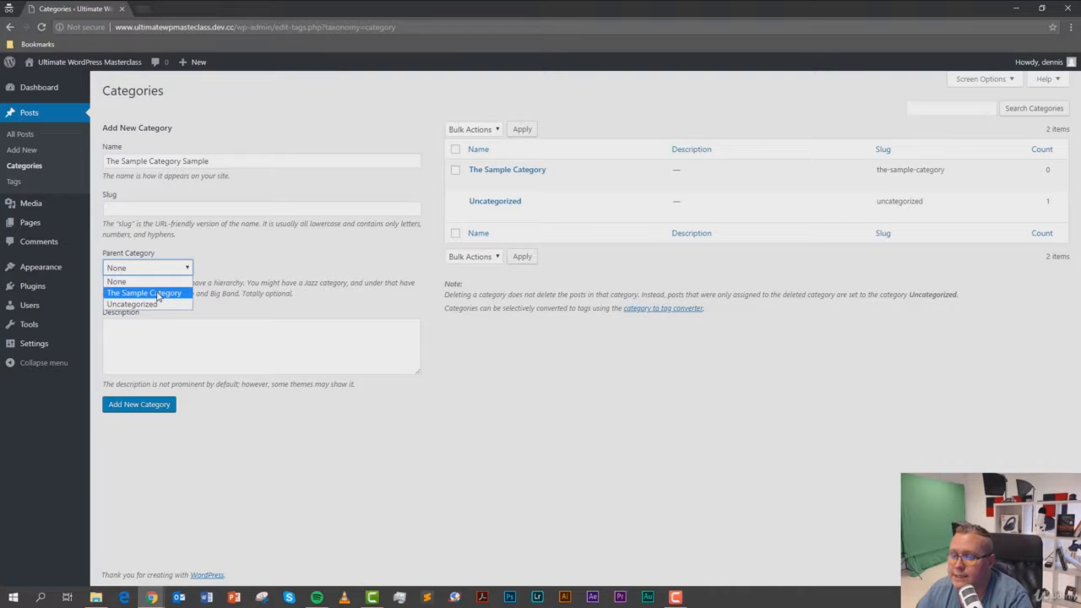
left_click(157, 293)
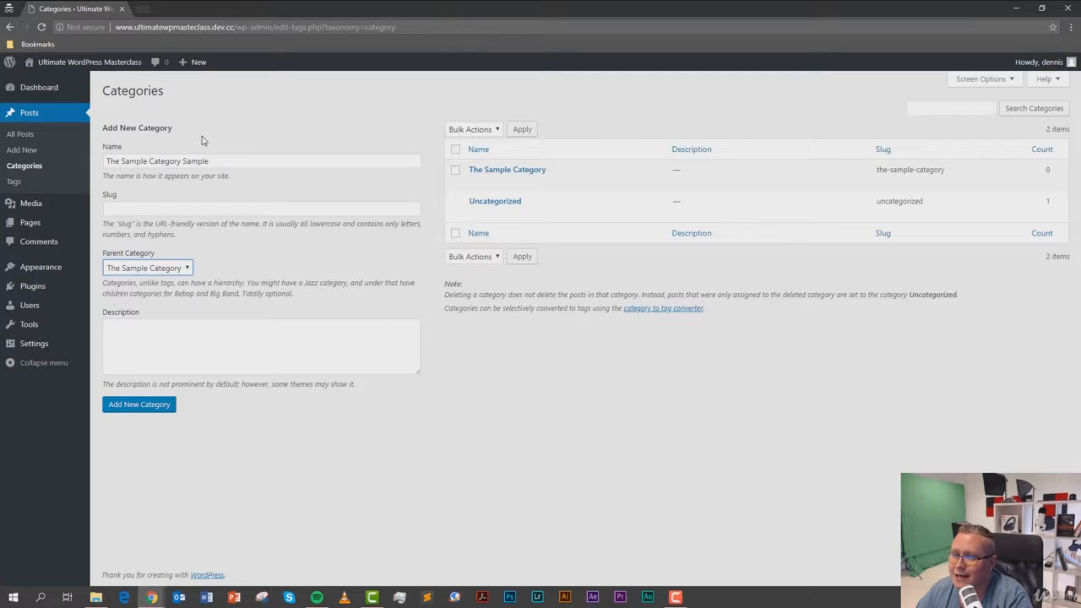
left_click(167, 346)
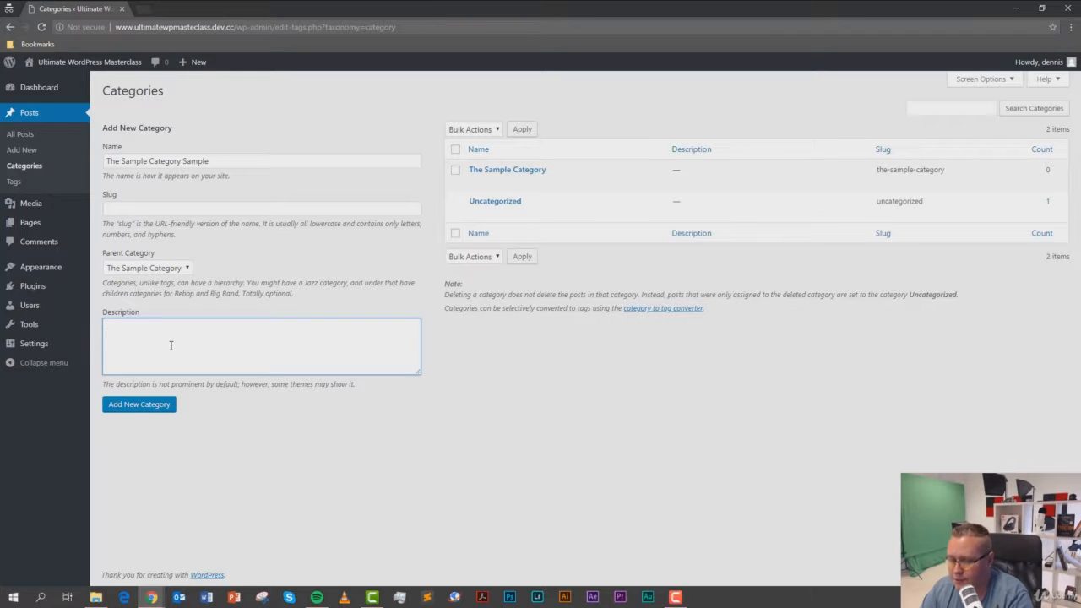
type("Dummy ")
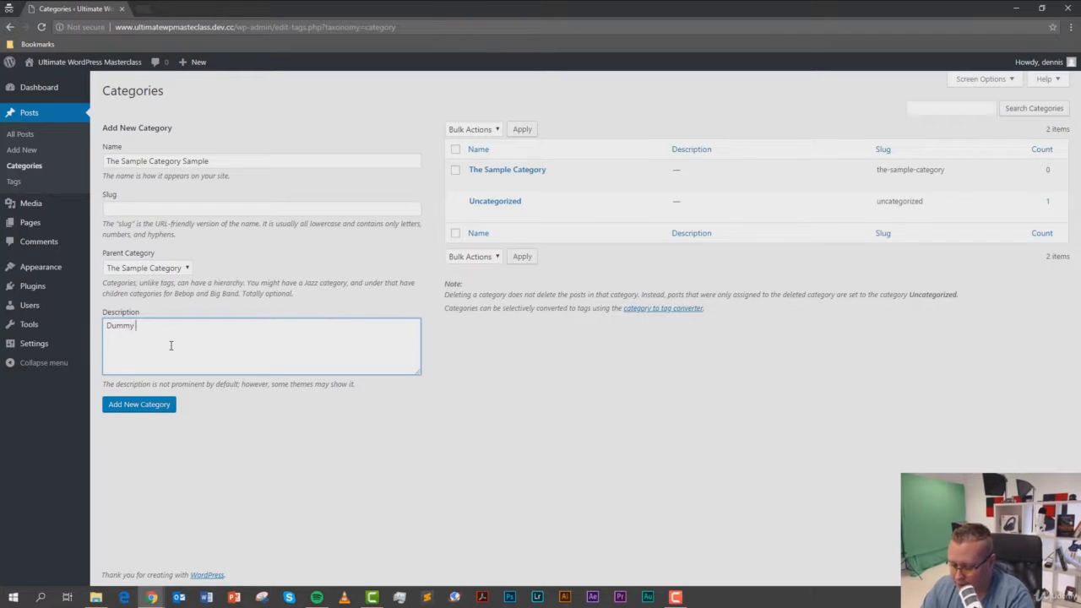
type("text")
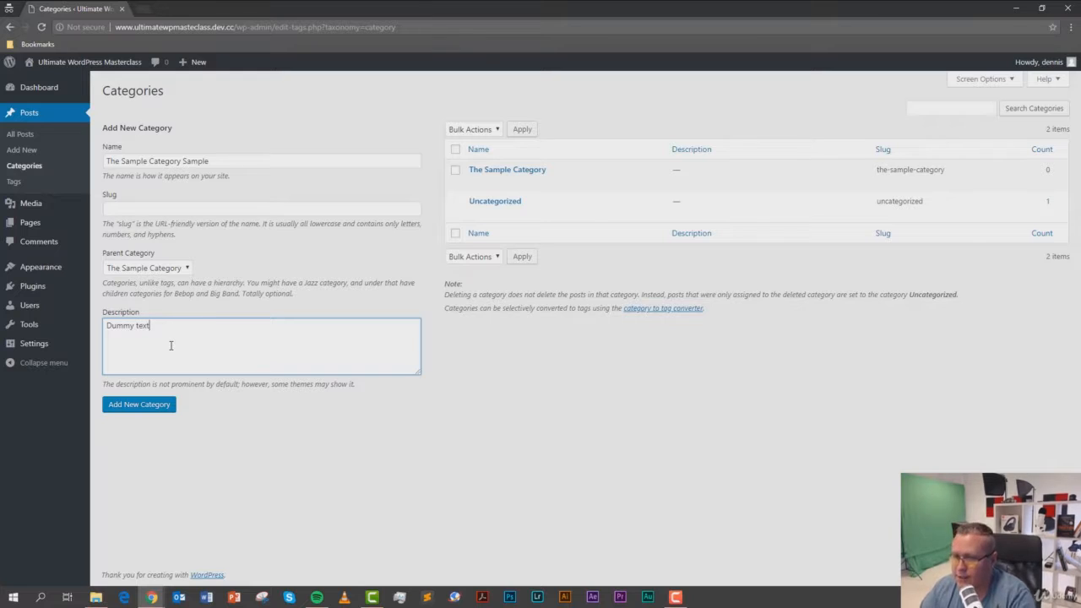
left_click(141, 406)
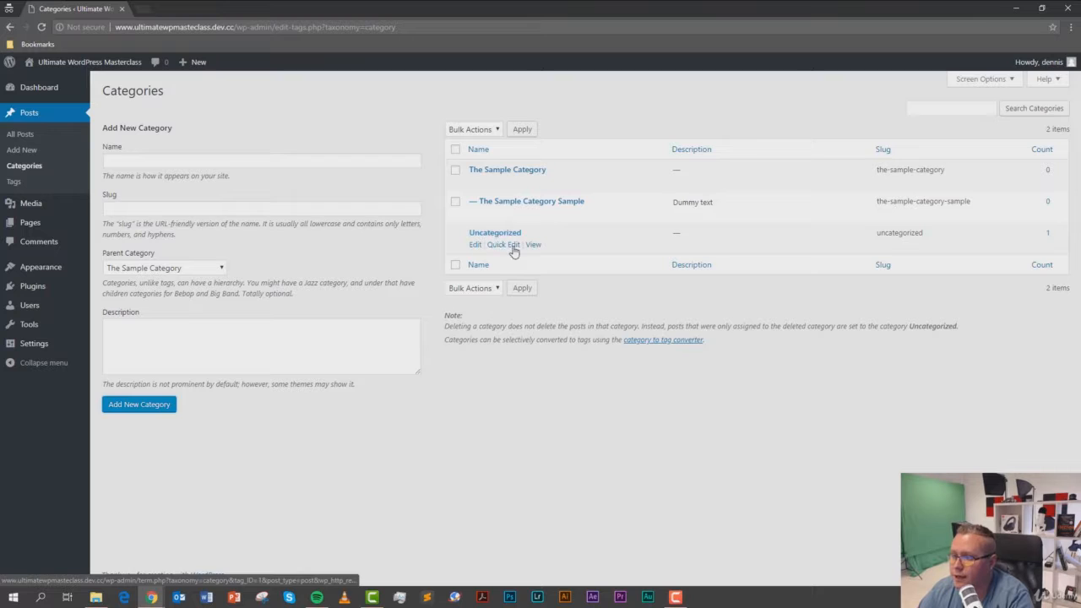
Step: Look at the bulk actions and at the selection and quick edit options of The Sample Category without changing anything
left_click(496, 133)
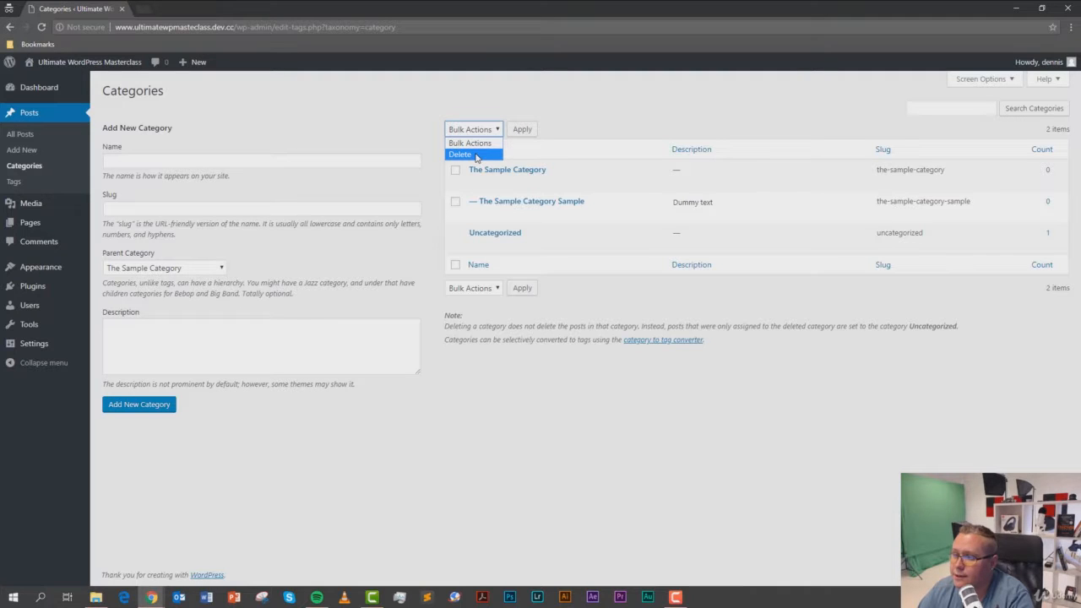
left_click(593, 118)
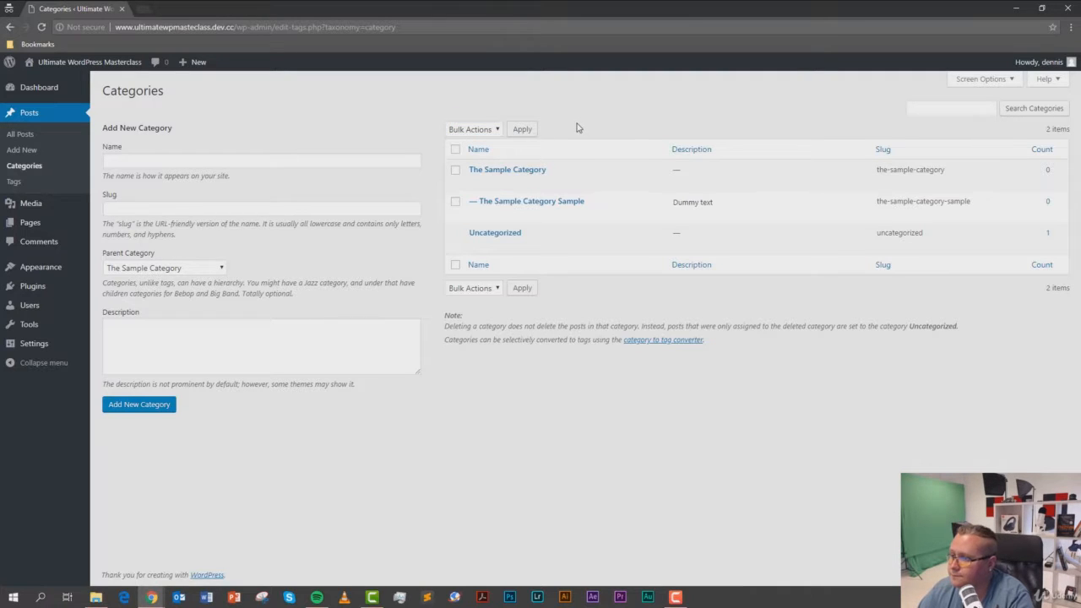
left_click(455, 171)
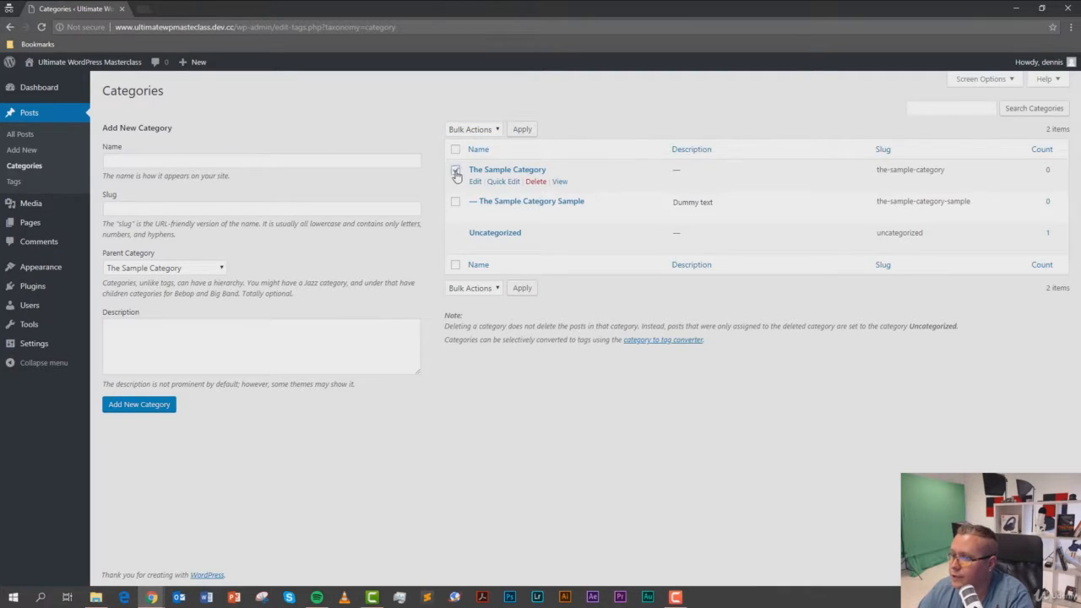
left_click(456, 172)
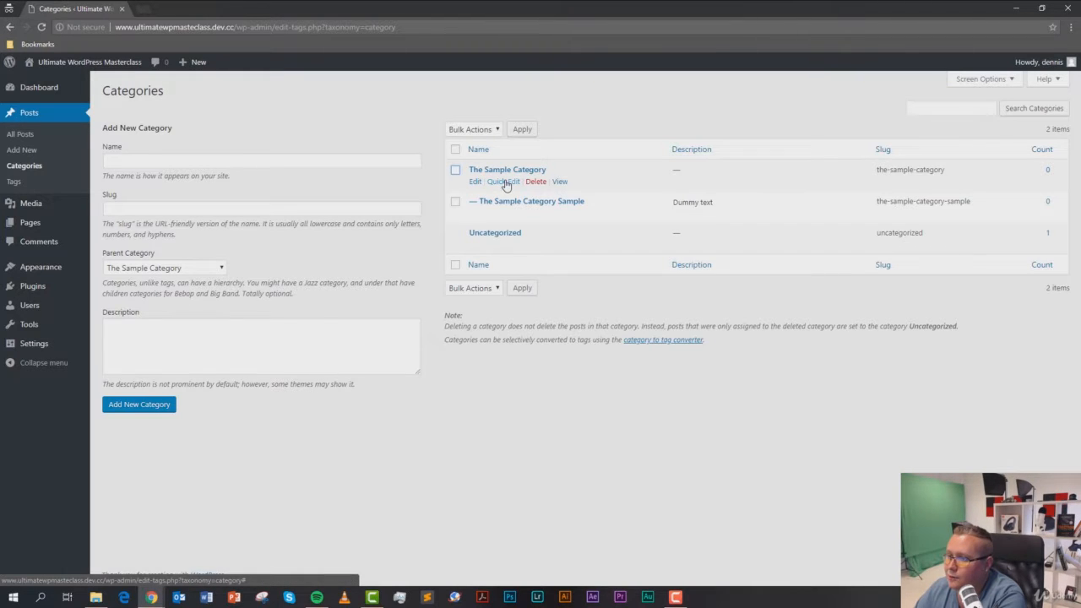
left_click(505, 182)
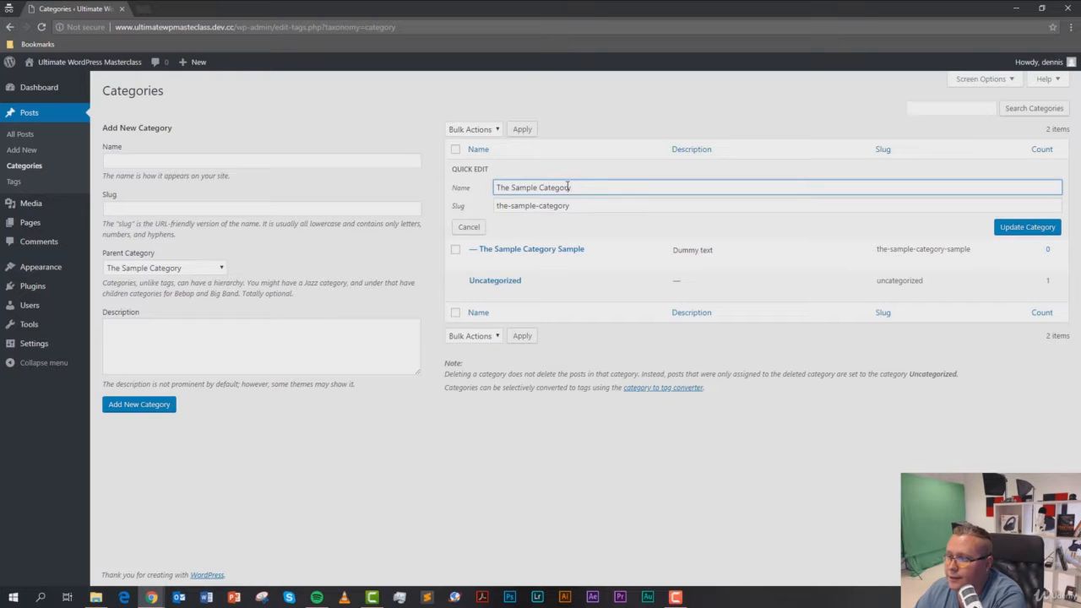
key("Escape")
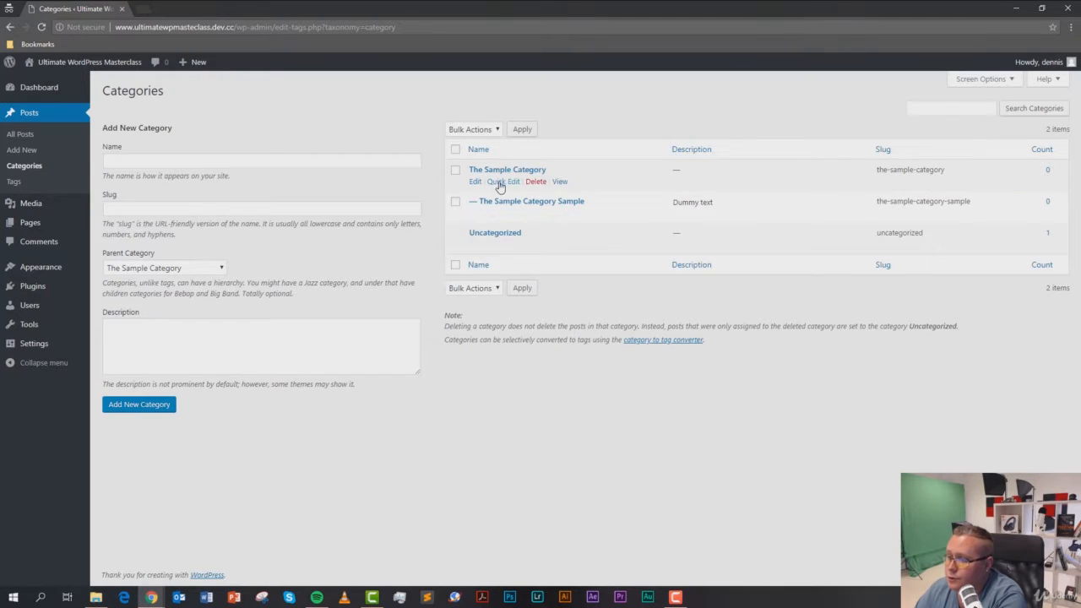
Step: View the site pages of The Sample Category and Uncategorized in new browser tabs, and close both tabs
right_click(560, 183)
left_click(599, 183)
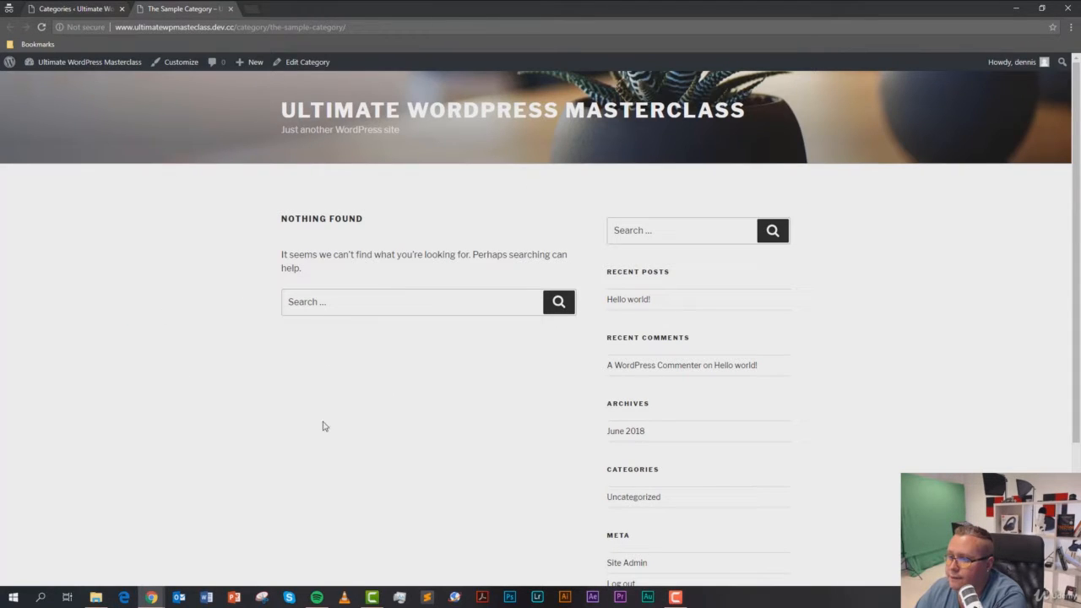
key("ctrl+shift+Tab")
right_click(534, 244)
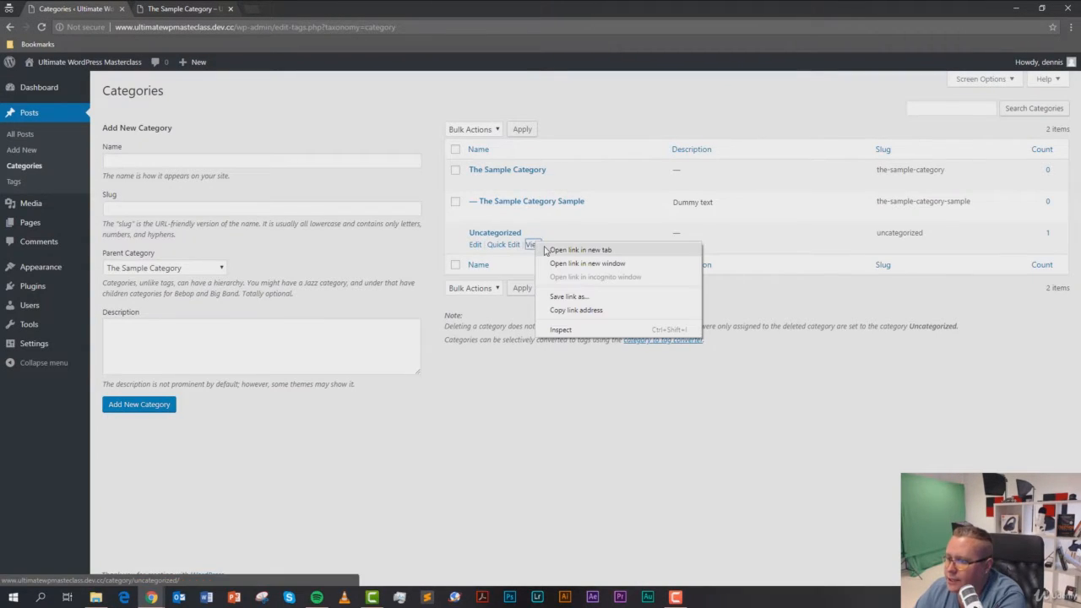
left_click(581, 250)
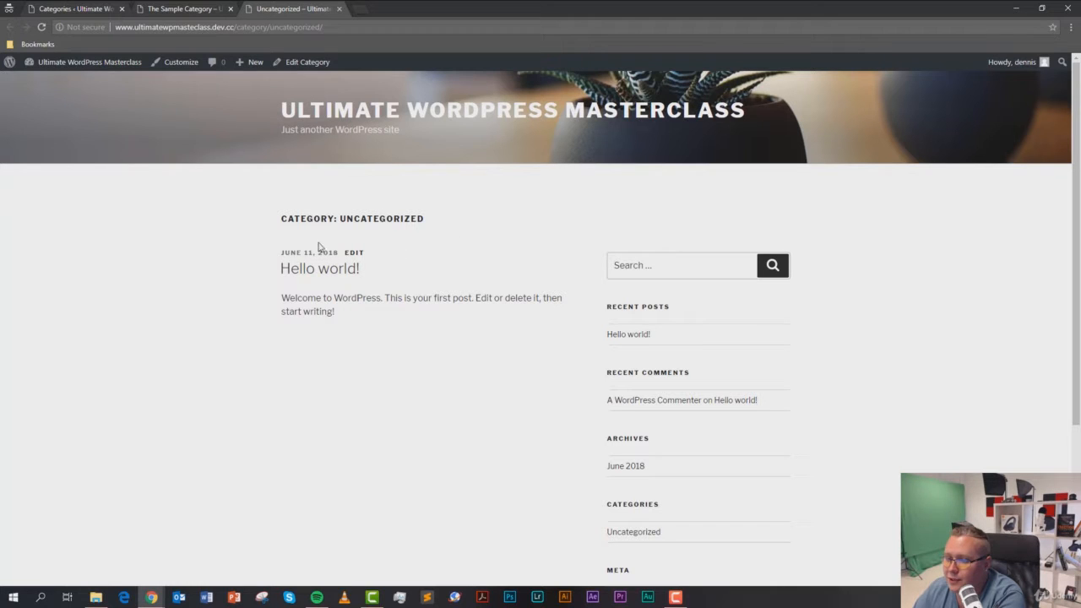
scroll(339, 445, "down", 3)
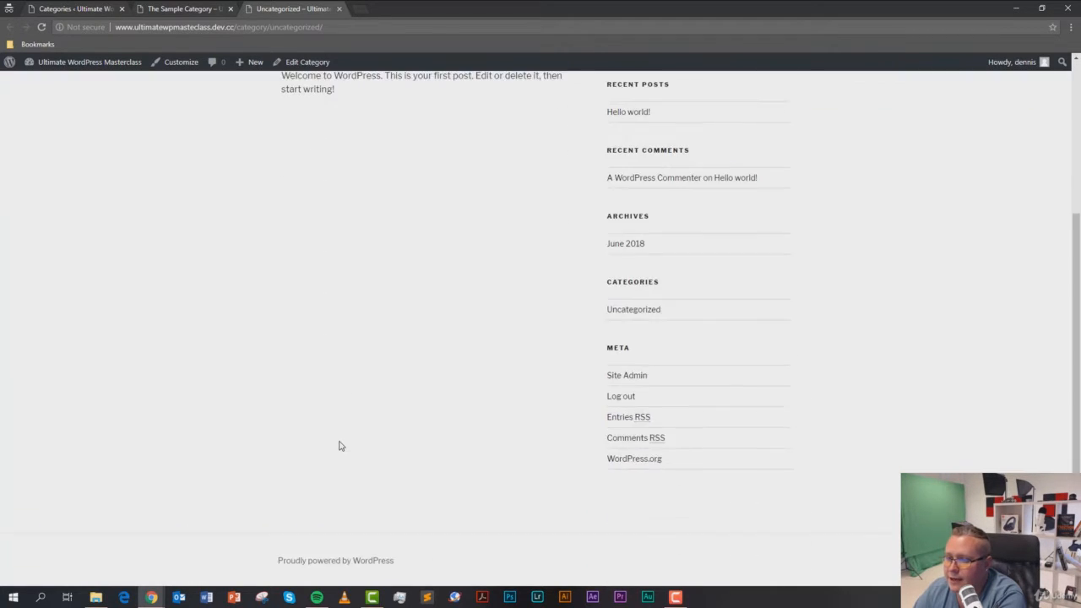
scroll(340, 445, "up", 3)
key("ctrl+w")
key("ctrl+w")
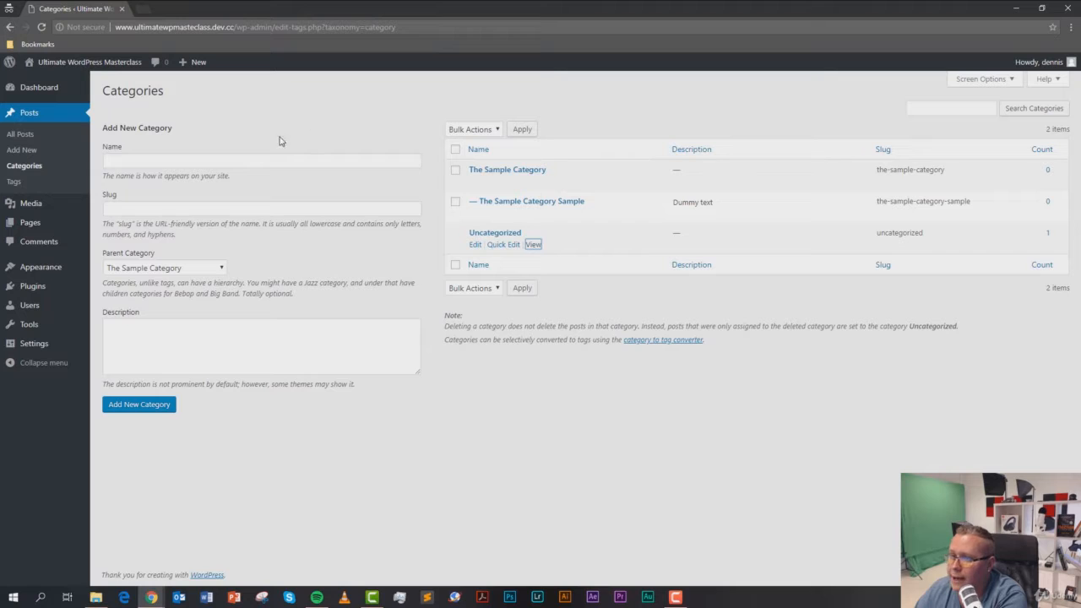
Step: Add a new post tag named "The Sample Tag Sample" with the description "Dumme Text"
left_click(13, 184)
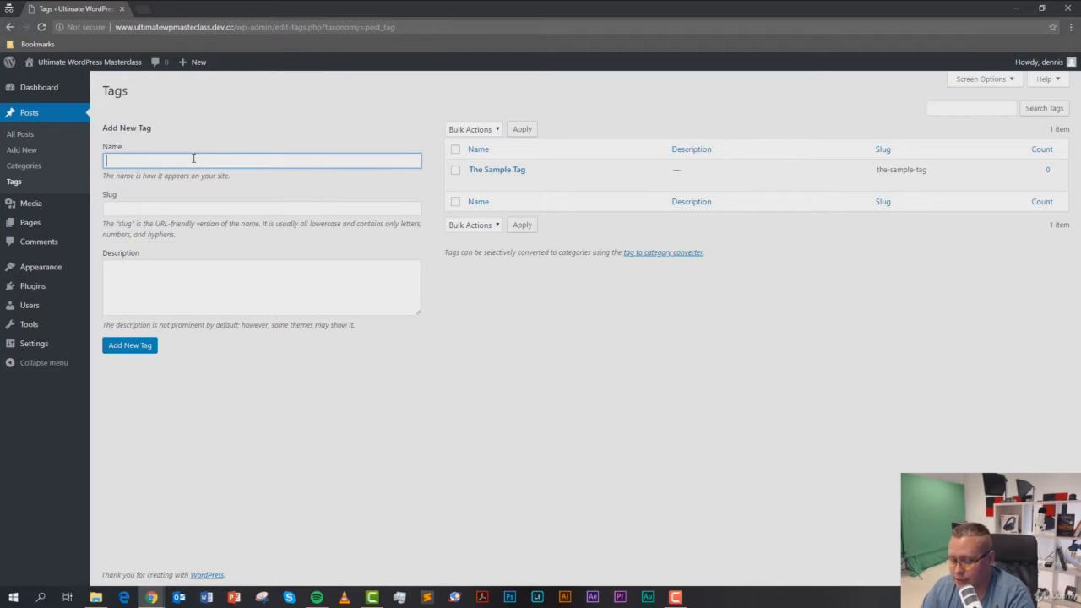
type("The Sample")
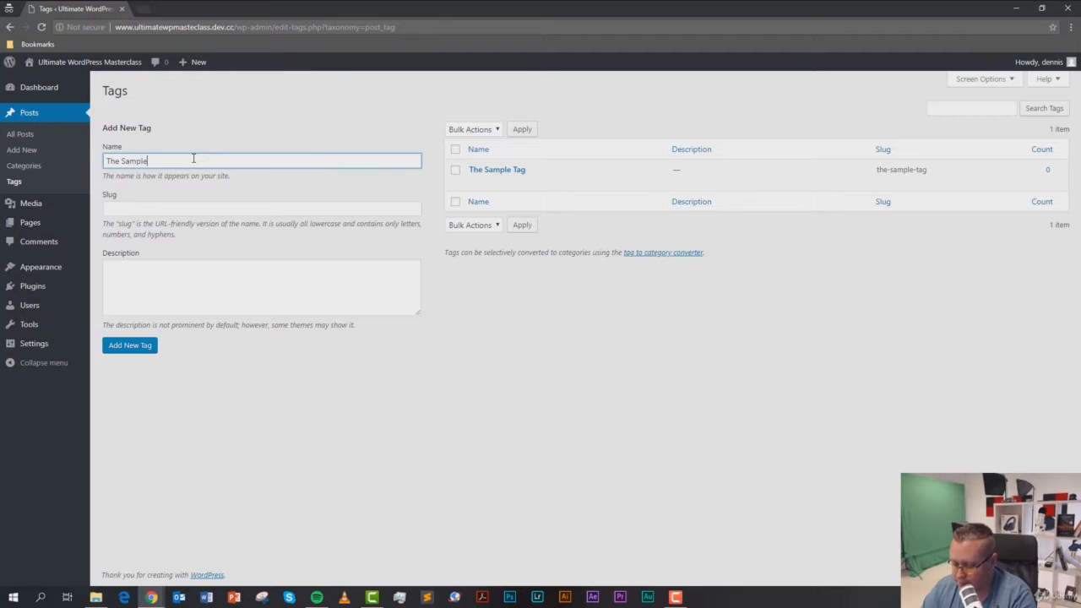
type(" Tag ")
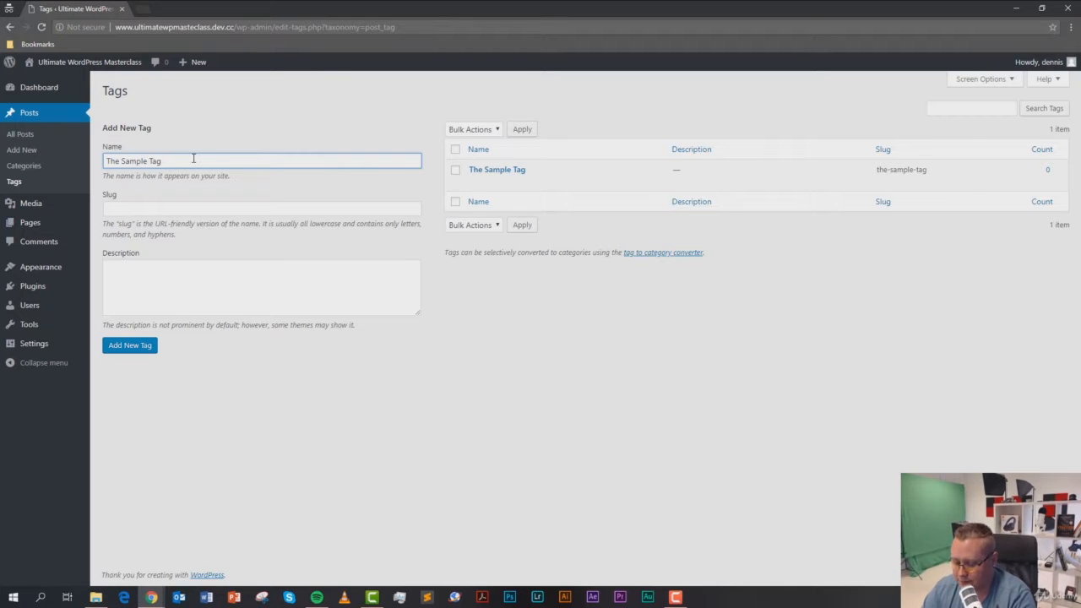
type("Sample")
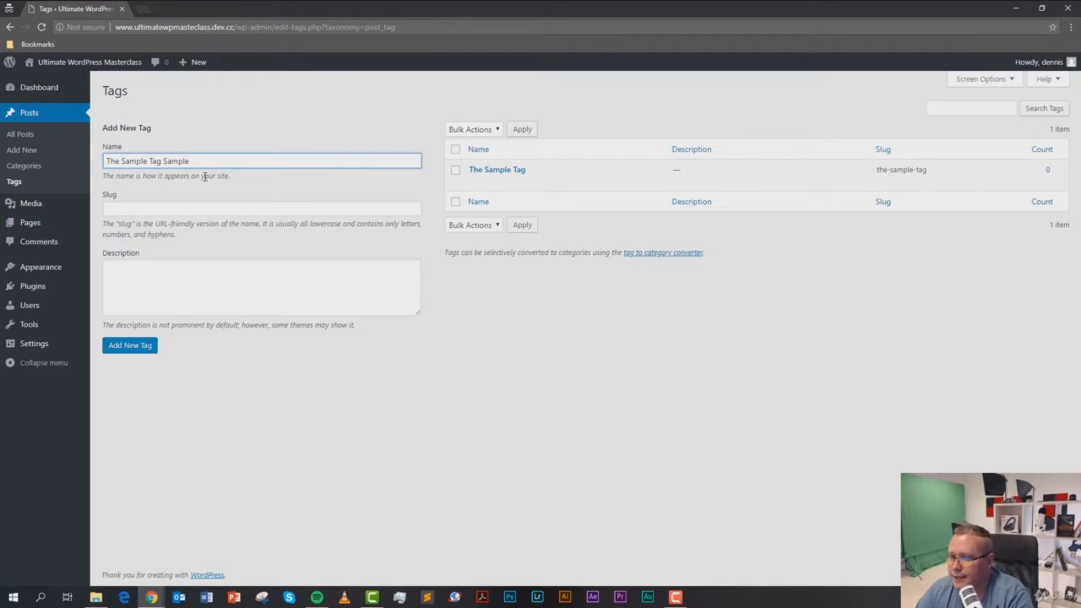
left_click(200, 280)
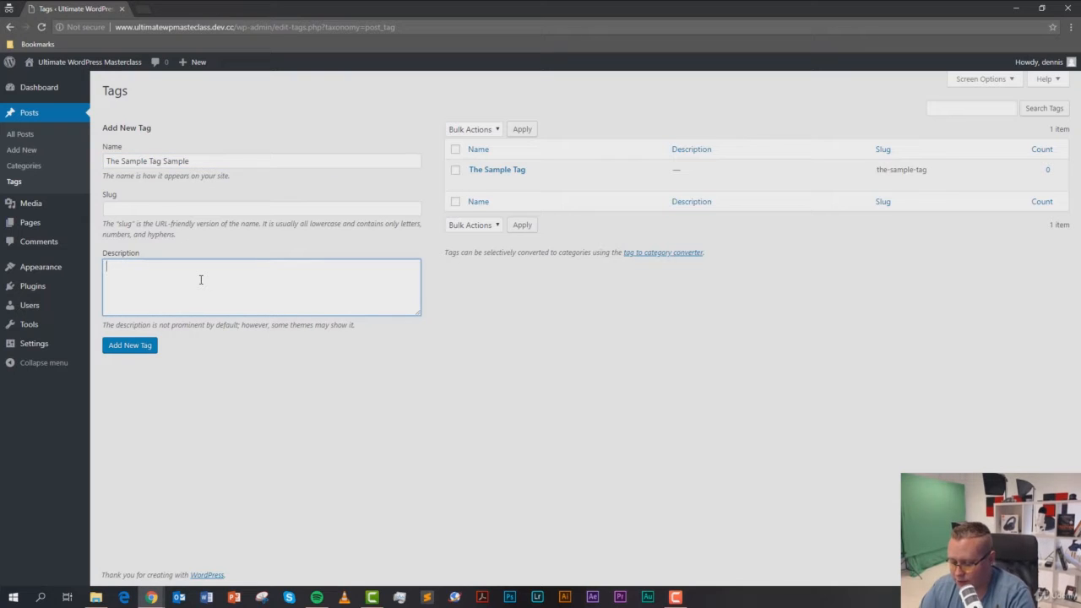
type("Dumme Te")
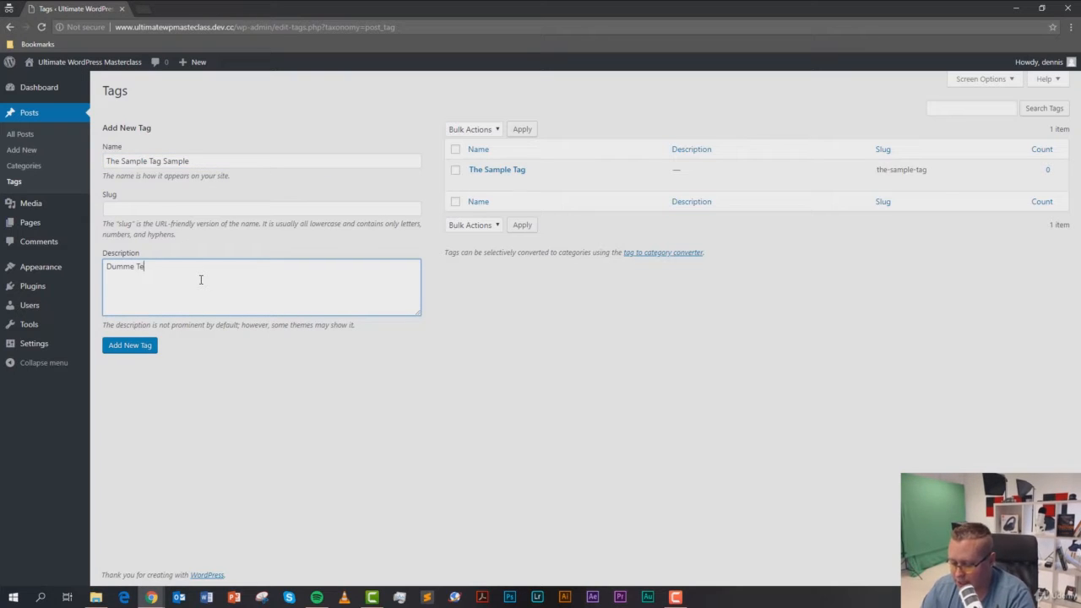
type("xt")
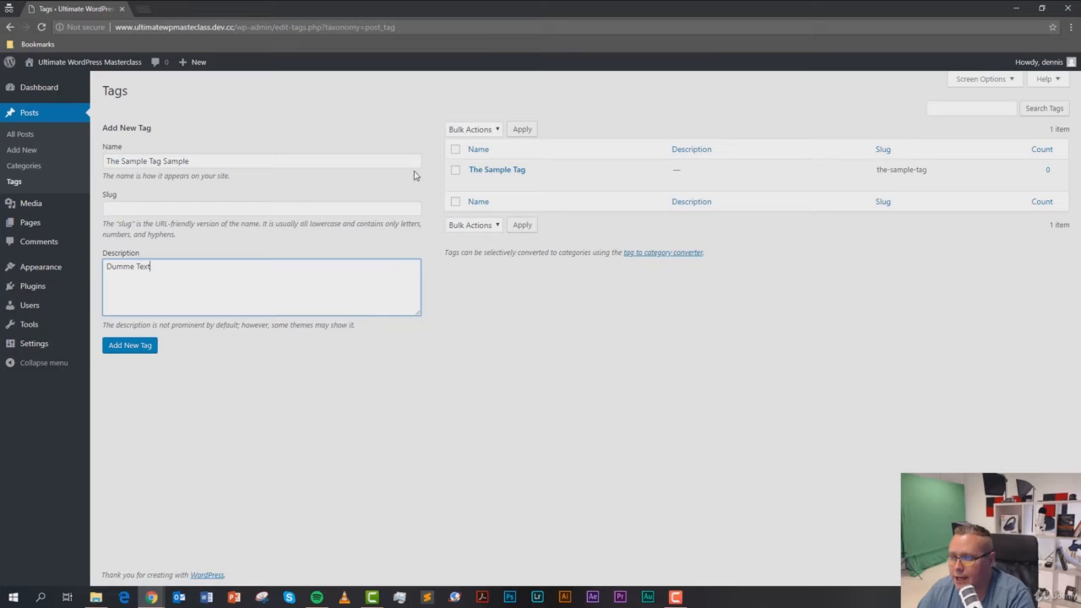
left_click(128, 346)
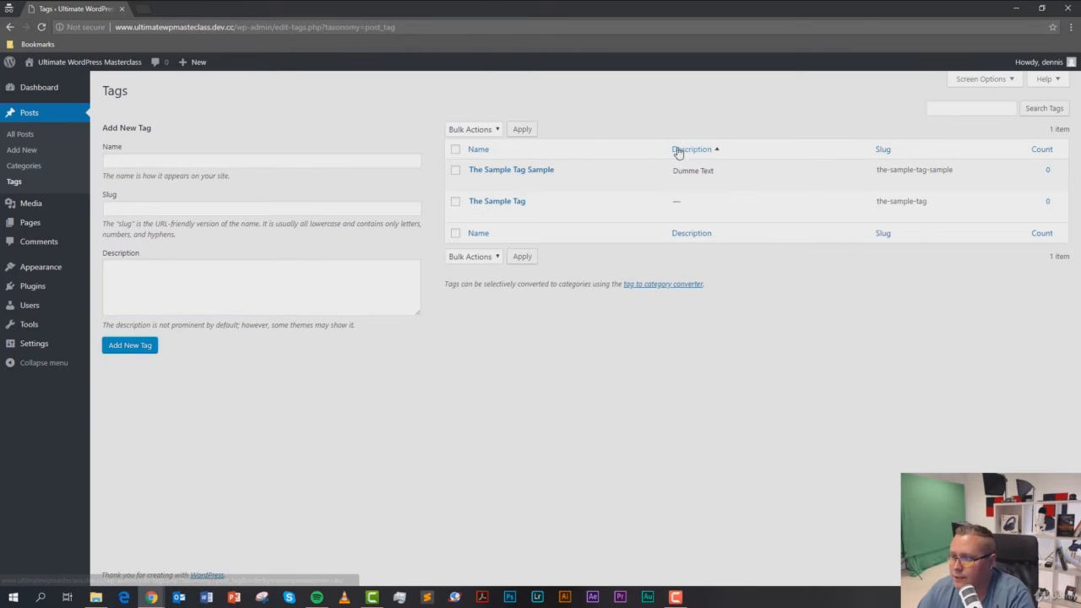